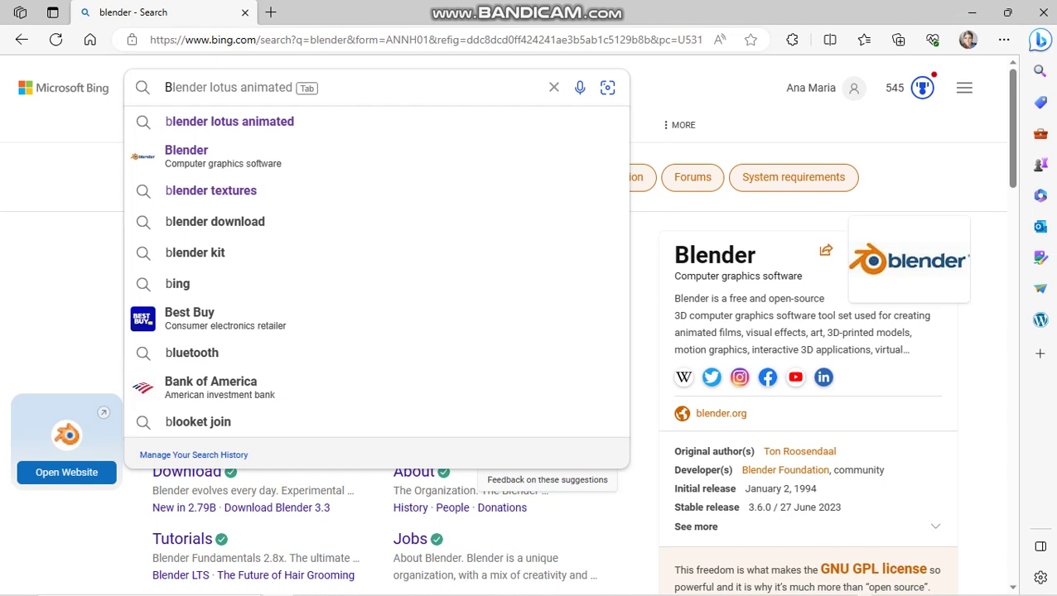
Search Bing for Blender, try the Download result that ends on a 404, and return to the results.
{"action": "type", "text": "lender"}
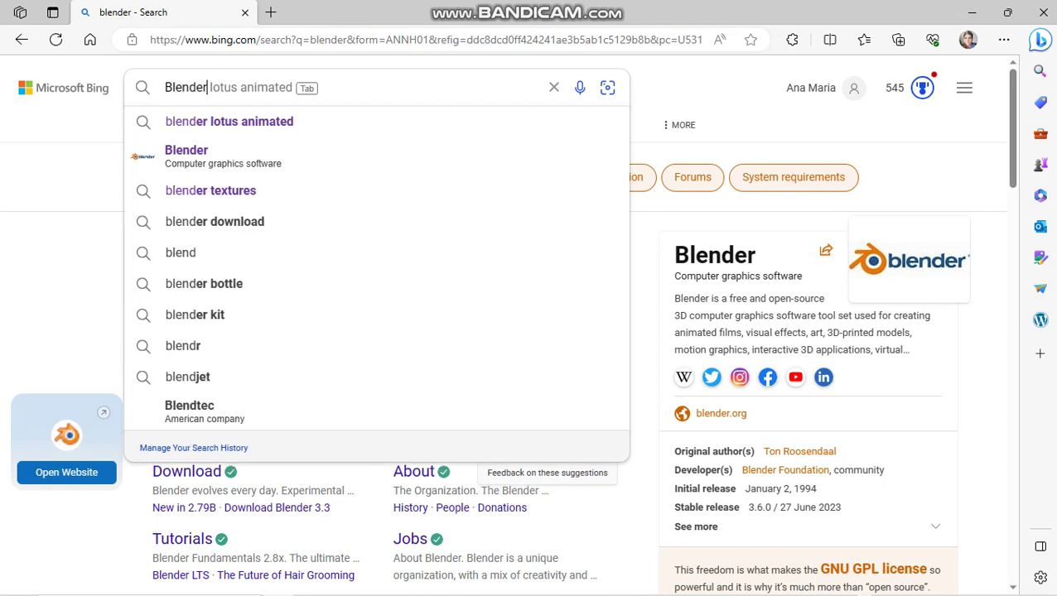
{"action": "key", "text": "Return"}
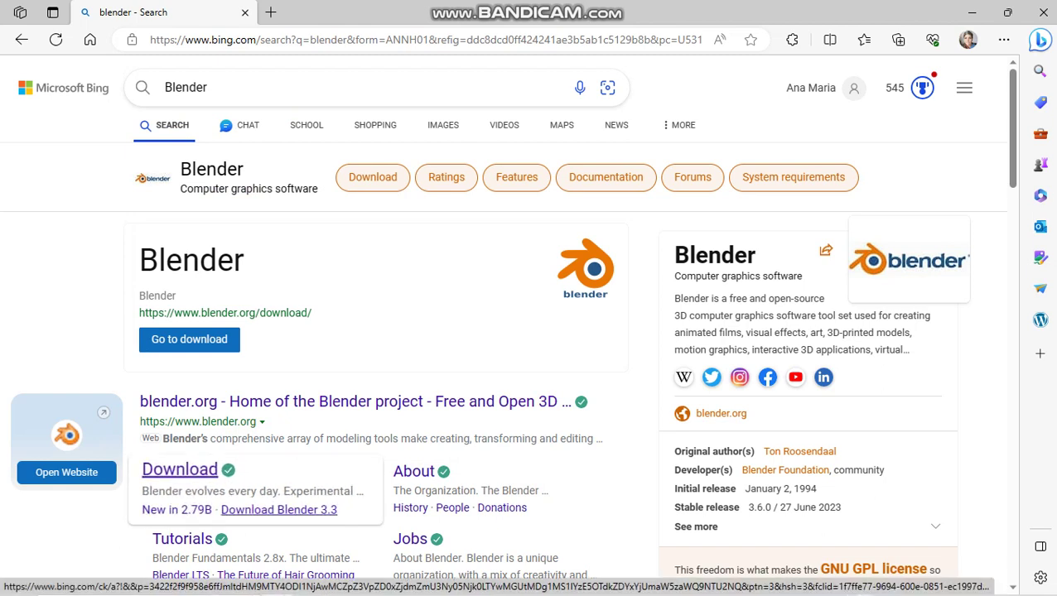
{"action": "left_click", "coordinate": [279, 509]}
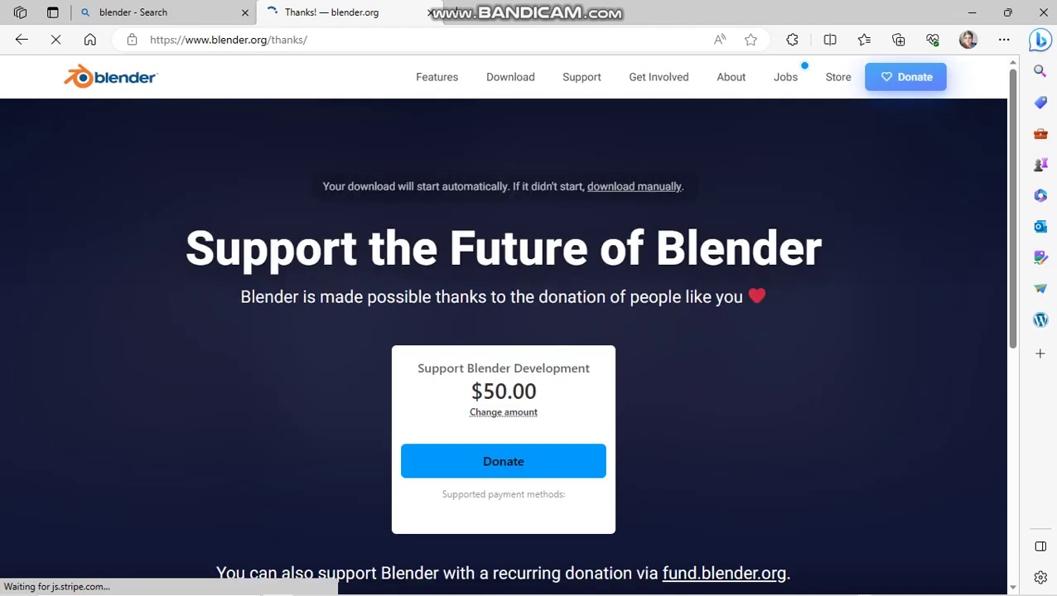
{"action": "scroll", "coordinate": [504, 318], "scroll_direction": "down", "scroll_amount": 3}
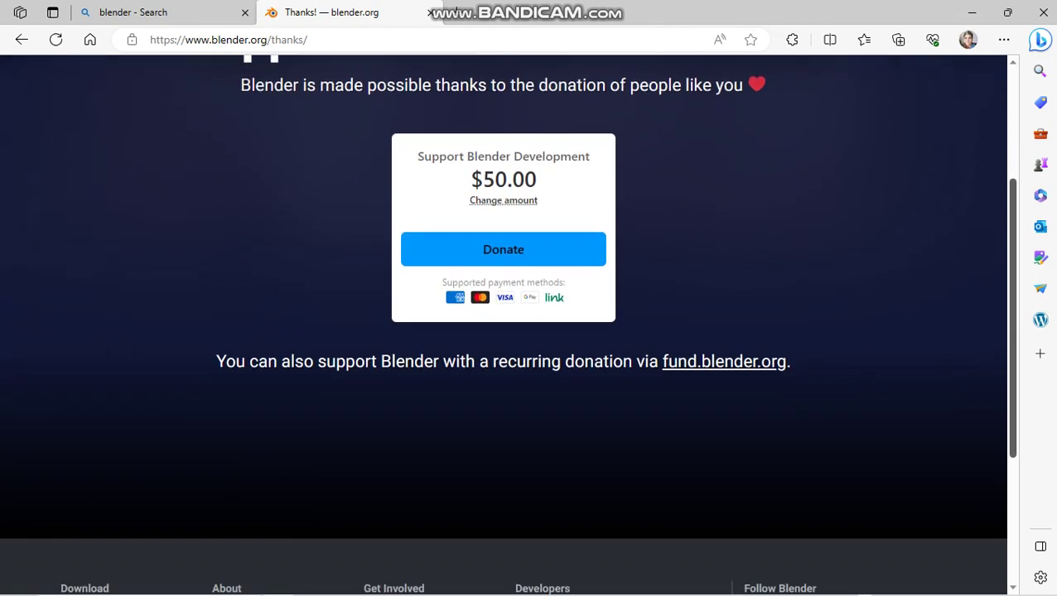
{"action": "scroll", "coordinate": [503, 318], "scroll_direction": "down", "scroll_amount": 1}
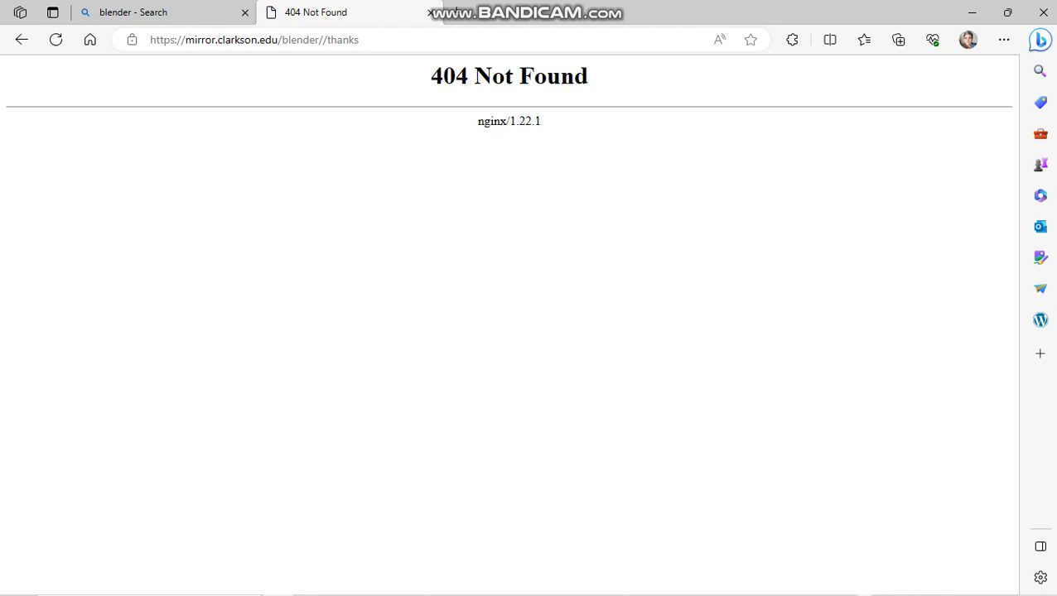
{"action": "key", "text": "ctrl+shift+Tab"}
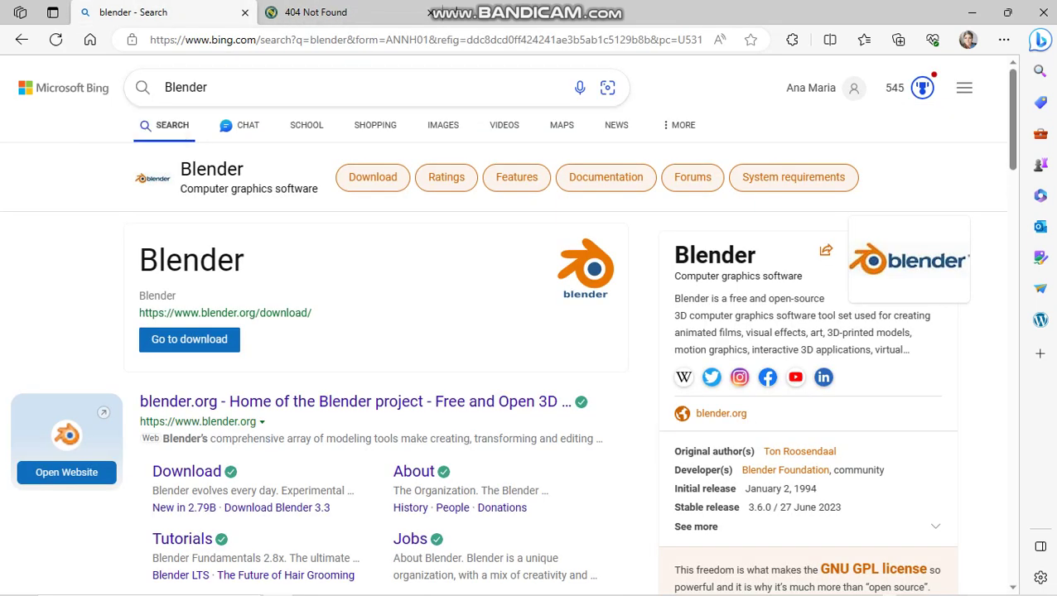
Download the Blender 3.6.0 Windows installer (.msi) from blender.org's other-versions list.
{"action": "left_click", "coordinate": [67, 472]}
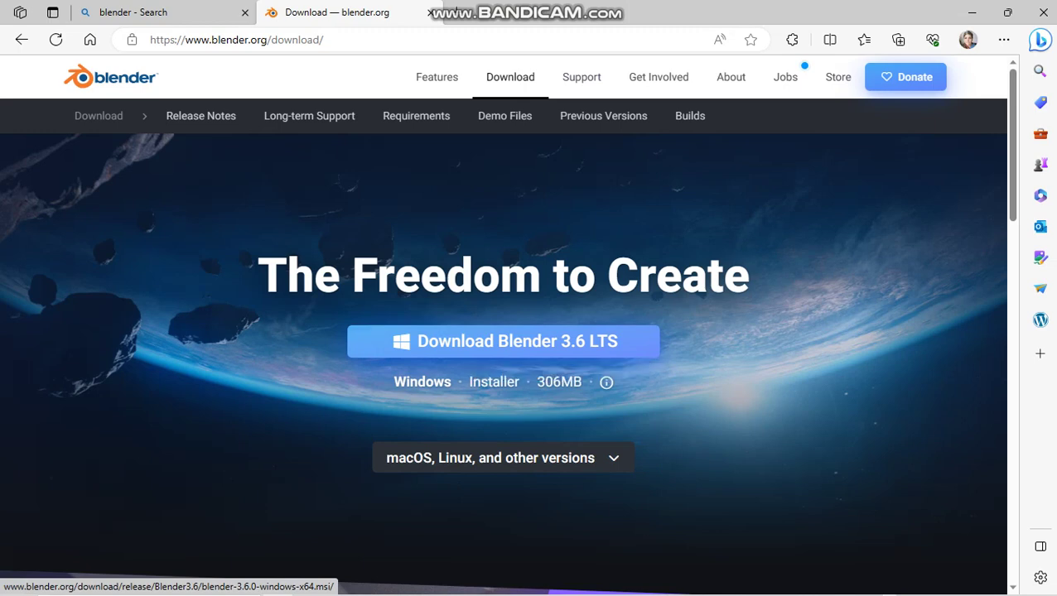
{"action": "left_click", "coordinate": [503, 457]}
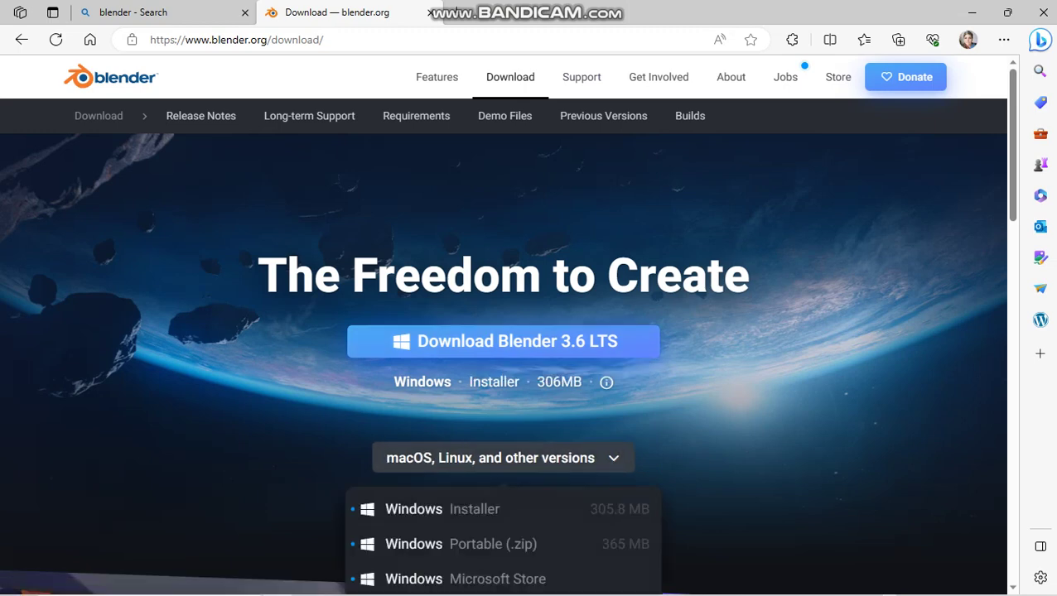
{"action": "left_click", "coordinate": [431, 508]}
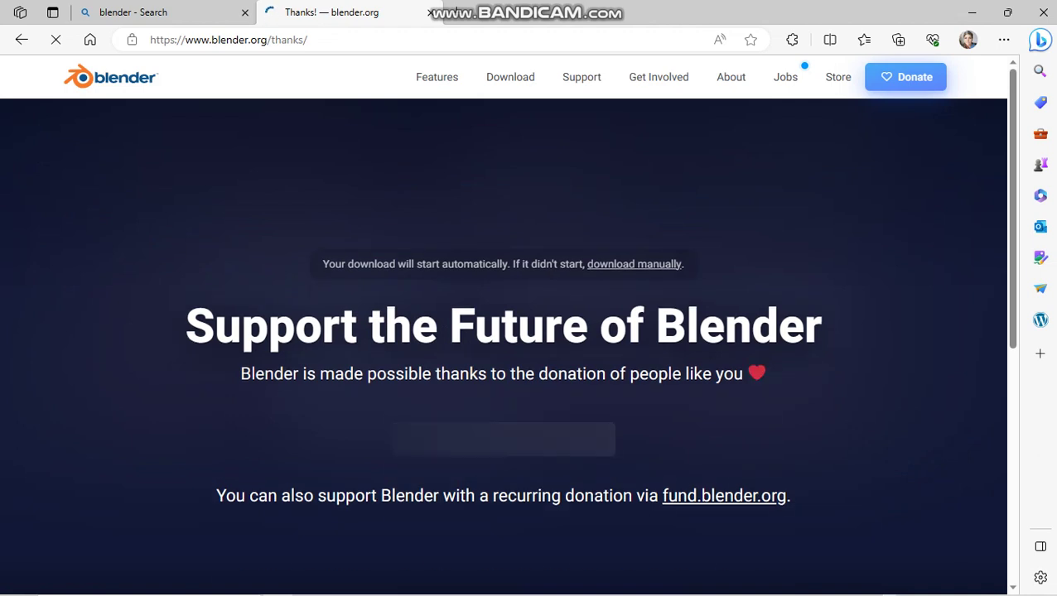
{"action": "scroll", "coordinate": [504, 331], "scroll_direction": "down", "scroll_amount": 1}
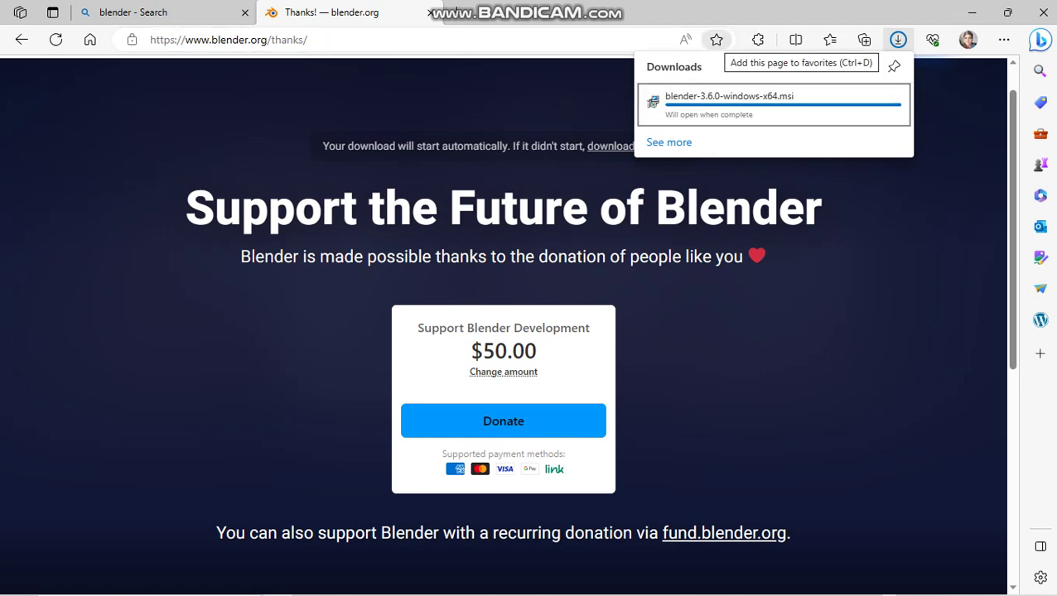
Add the blender.org Thanks page to Edge favorites and show the Downloads list.
{"action": "left_click", "coordinate": [716, 40]}
{"action": "left_click", "coordinate": [628, 163]}
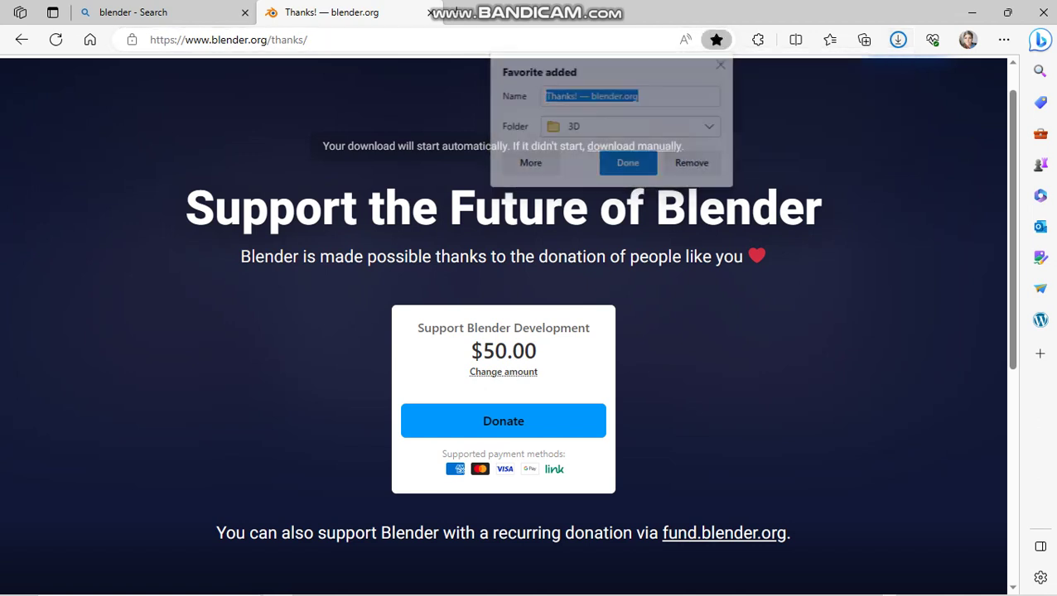
{"action": "left_click", "coordinate": [898, 40]}
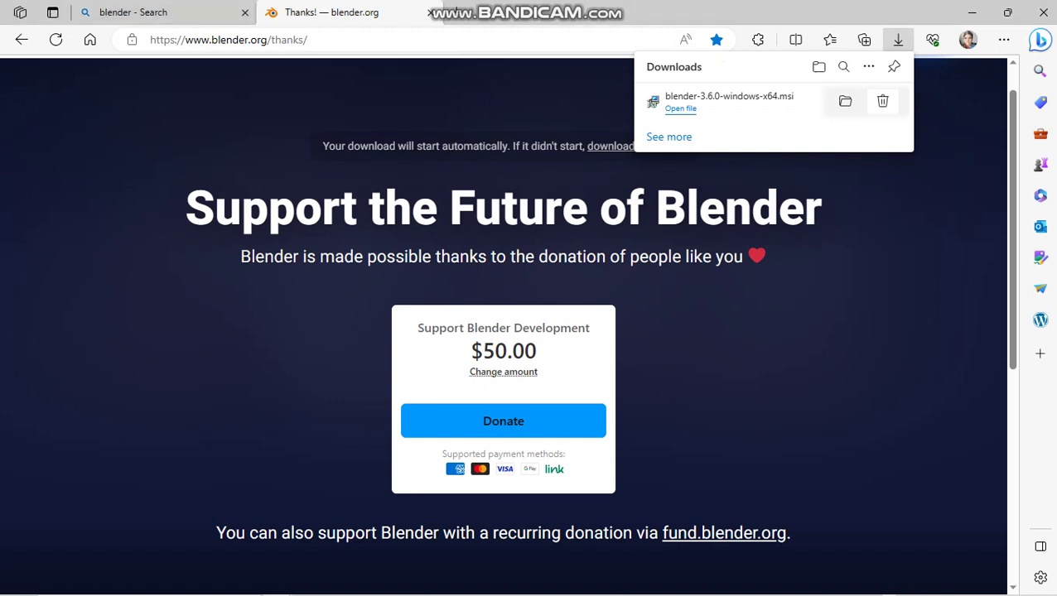
Run blender-3.6.0-windows-x64 from the Downloads folder in File Explorer.
{"action": "left_click", "coordinate": [844, 100]}
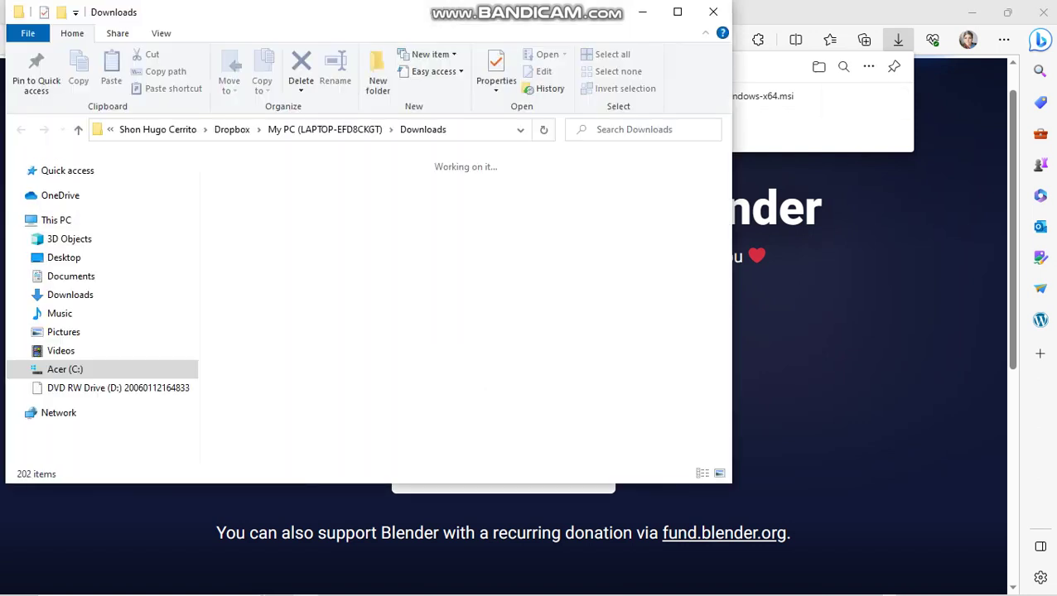
{"action": "double_click", "coordinate": [240, 207]}
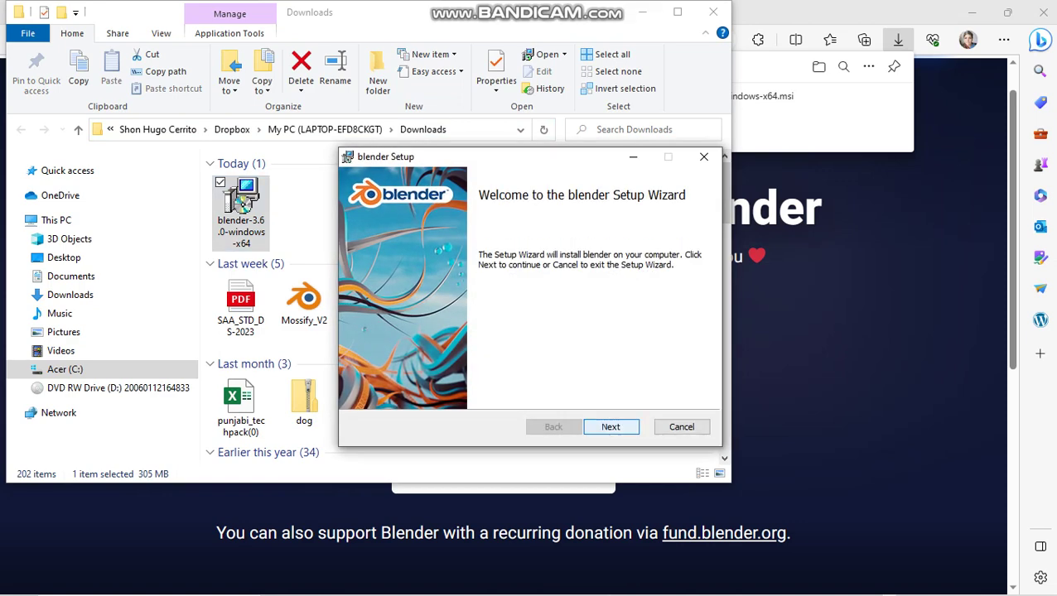
Accept the GPL license terms in Blender Setup and close File Explorer.
{"action": "key", "text": "Return"}
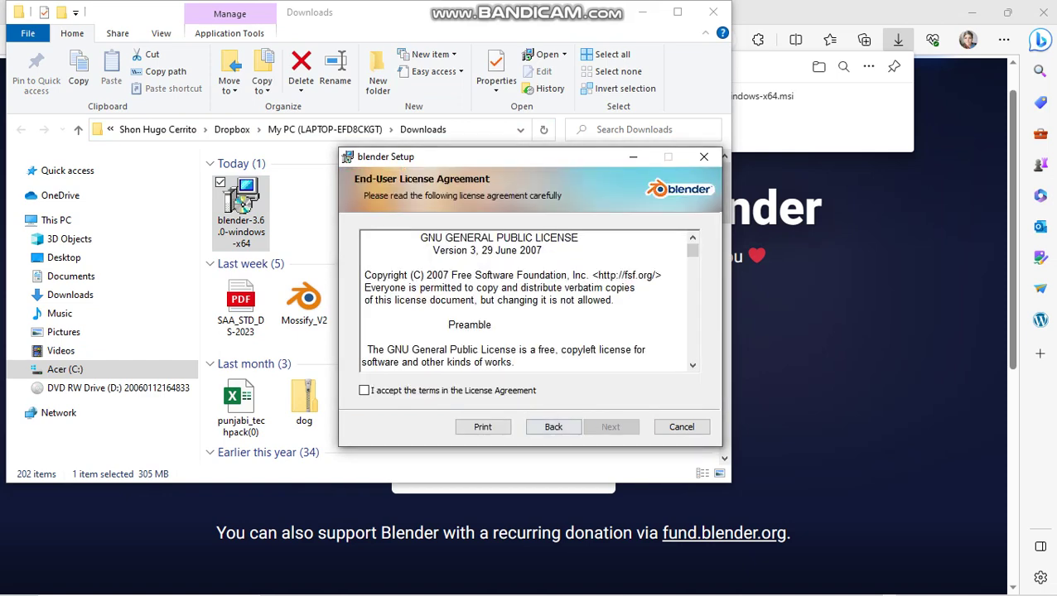
{"action": "left_click", "coordinate": [363, 390]}
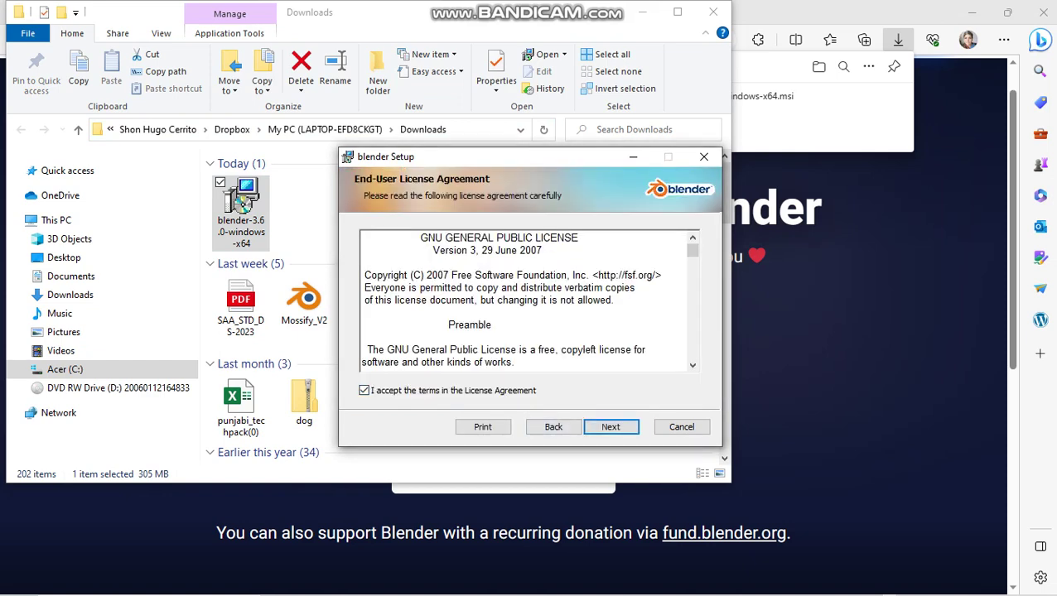
{"action": "left_click", "coordinate": [712, 12]}
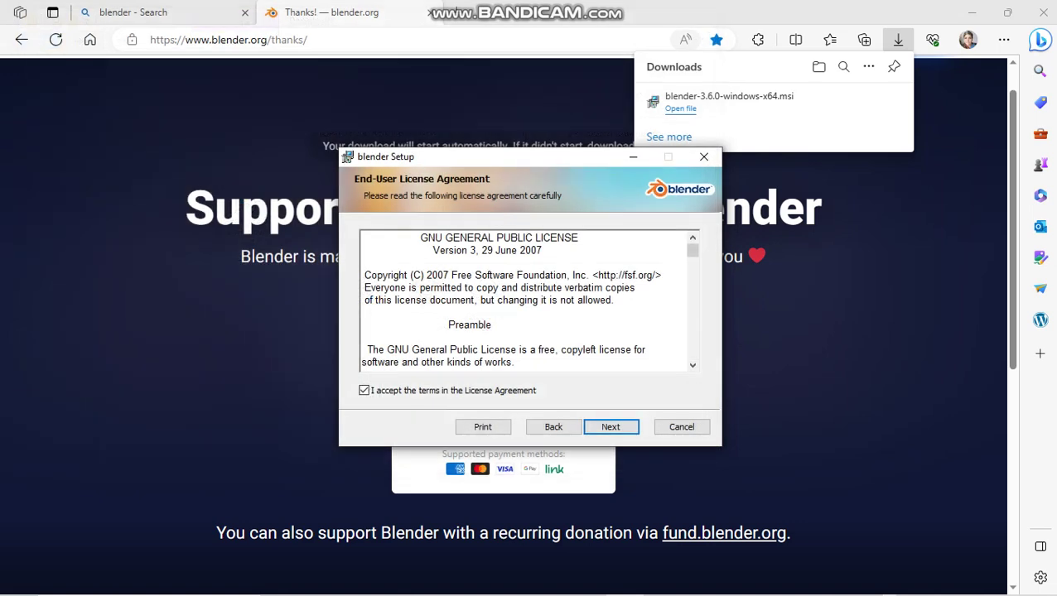
Keep the default features and install location, start installing, and cancel the extra setup wizard.
{"action": "key", "text": "Return"}
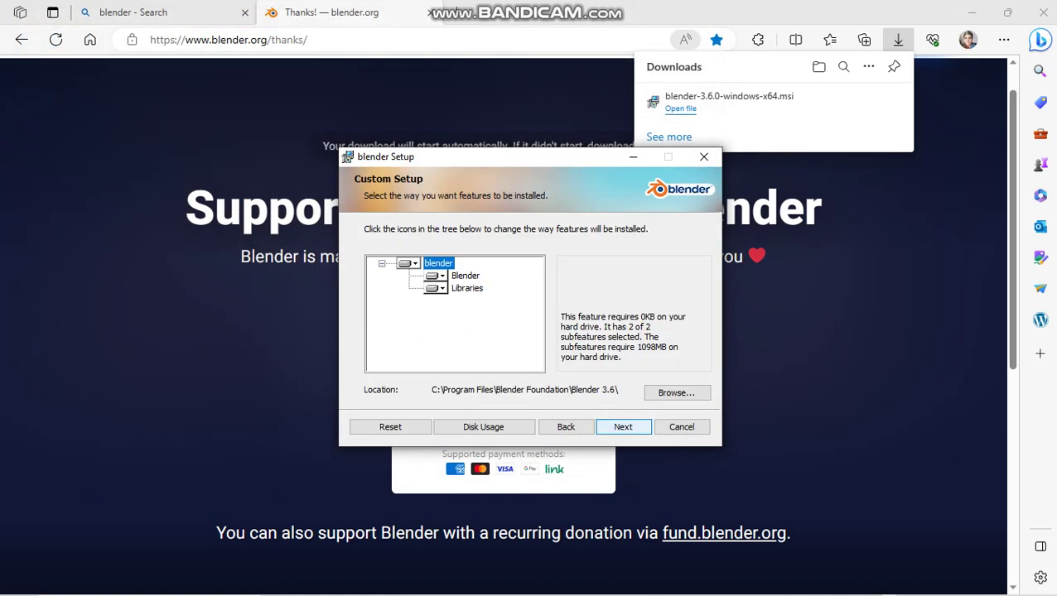
{"action": "key", "text": "Return"}
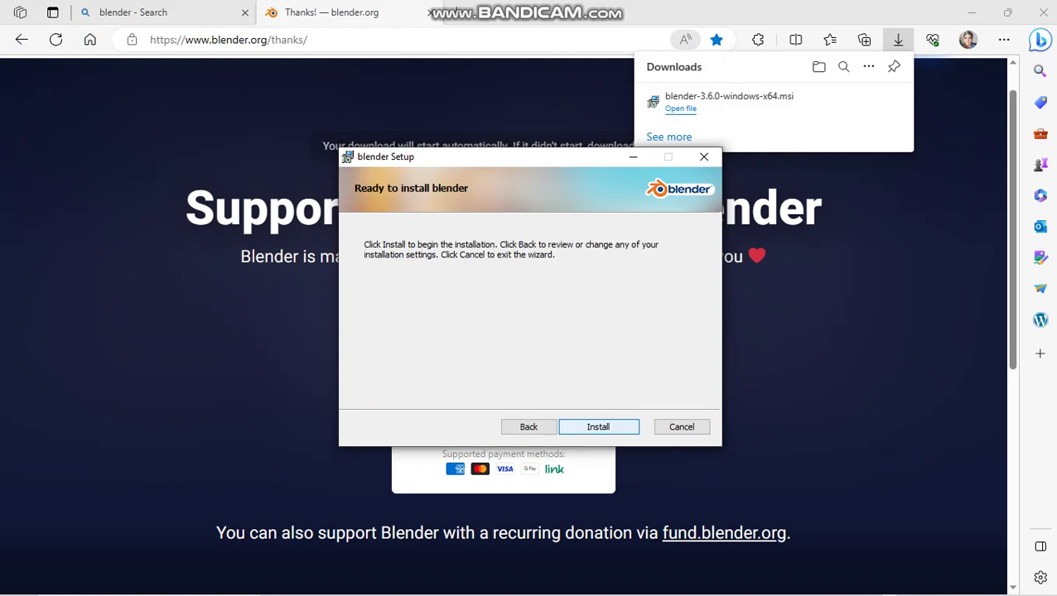
{"action": "key", "text": "Return"}
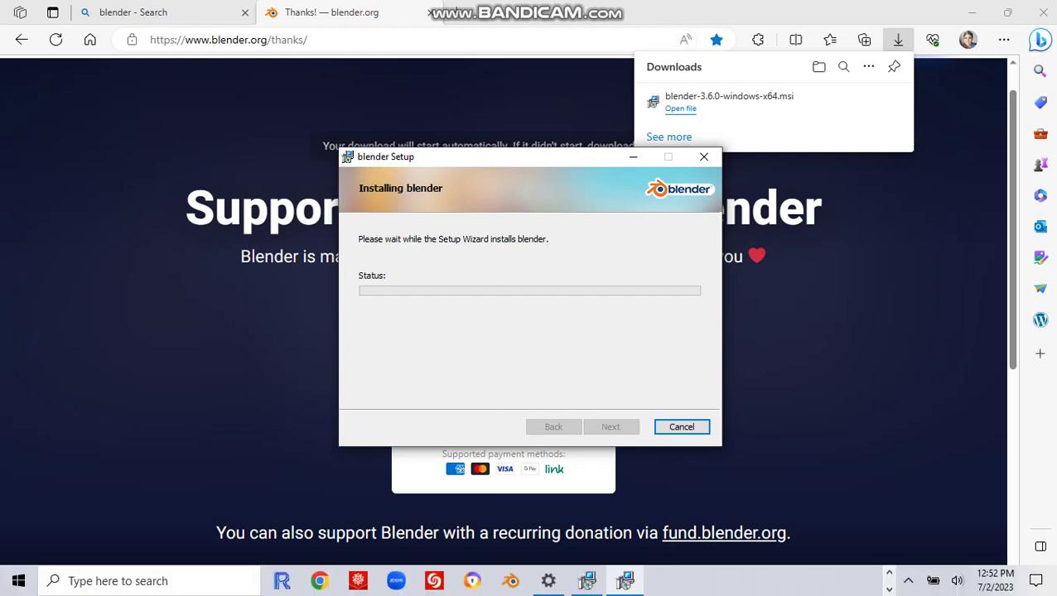
{"action": "mouse_move", "coordinate": [586, 581]}
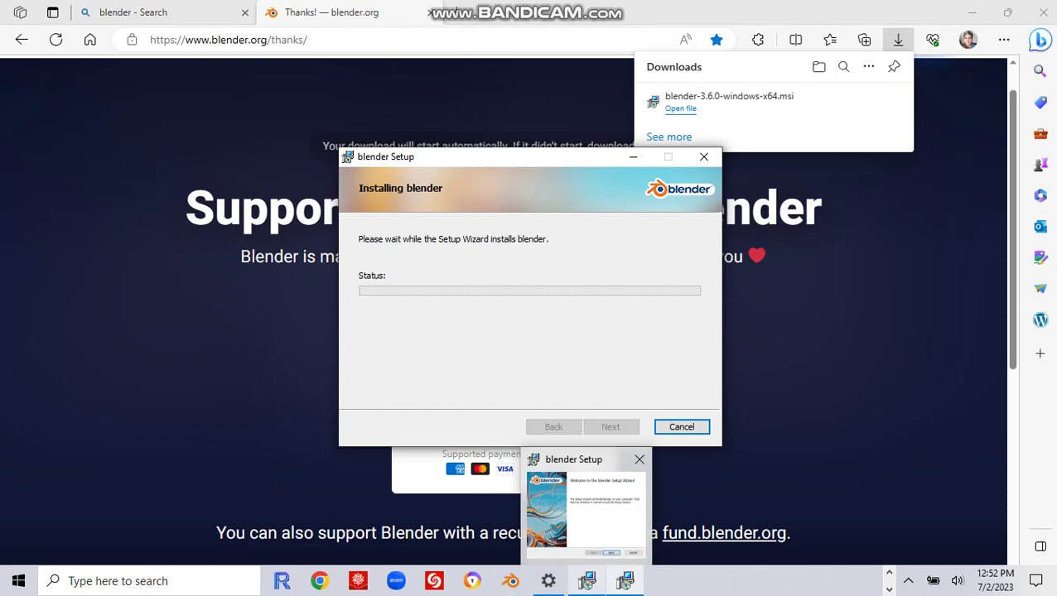
{"action": "left_click", "coordinate": [587, 514]}
{"action": "left_click", "coordinate": [682, 427]}
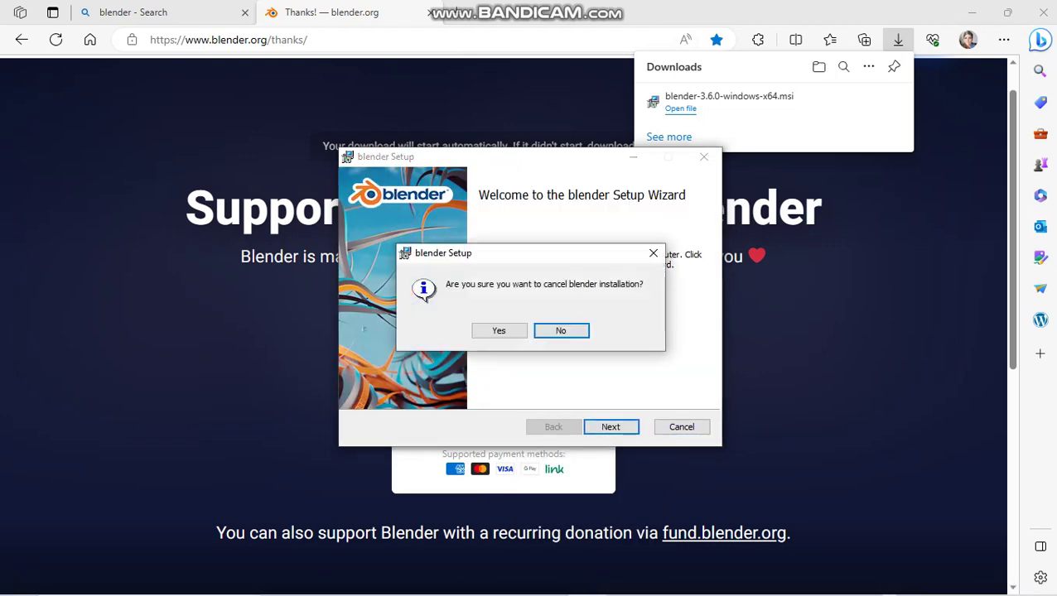
Confirm Yes to cancel the duplicate setup wizard and finish out of it.
{"action": "key", "text": "Return"}
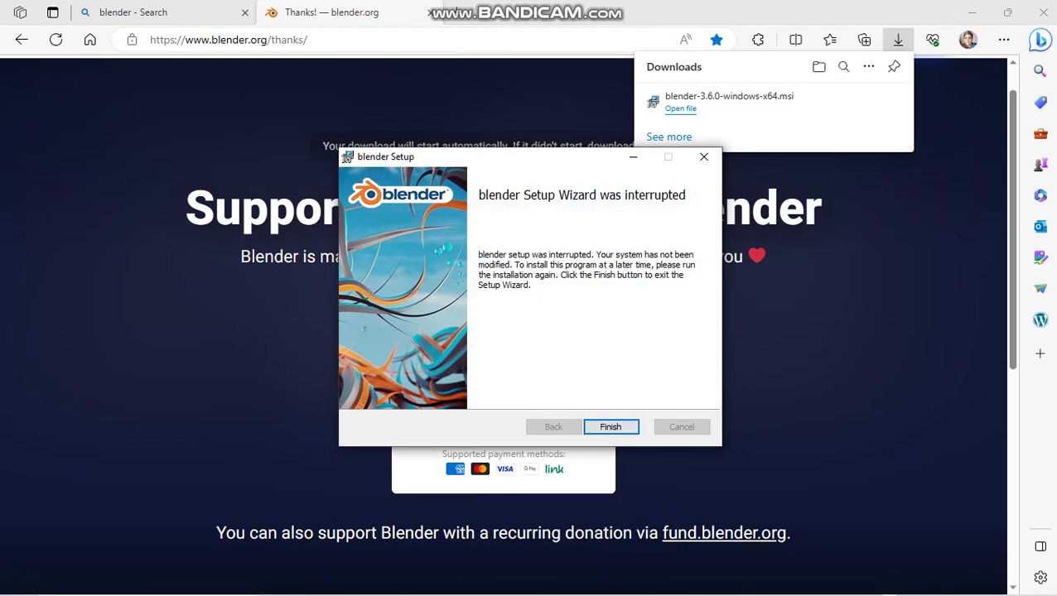
{"action": "key", "text": "Return"}
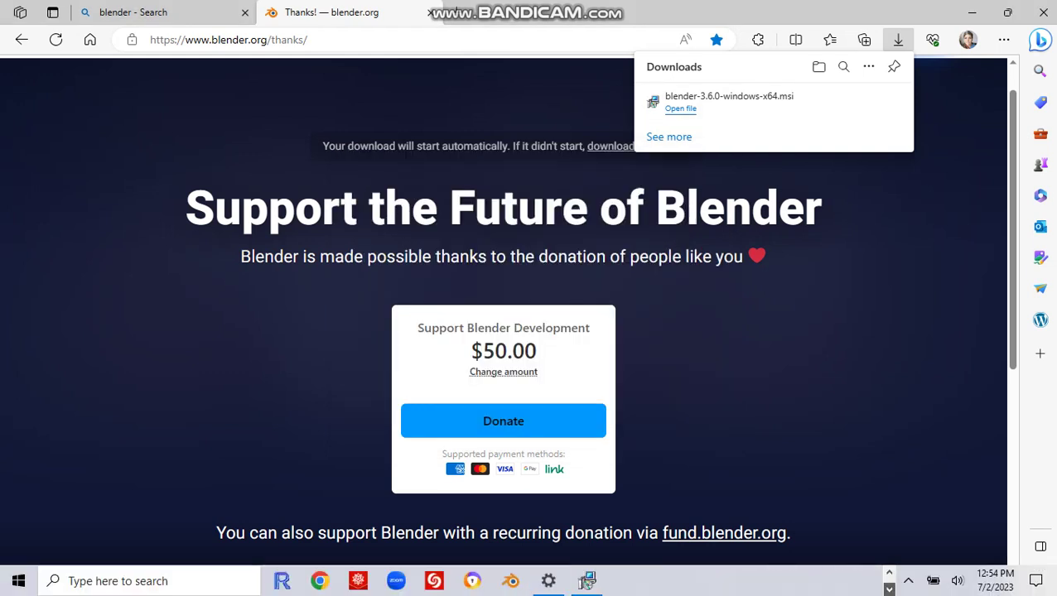
Bring the Blender installer forward and let it run until setup reports Completed.
{"action": "left_click", "coordinate": [587, 582]}
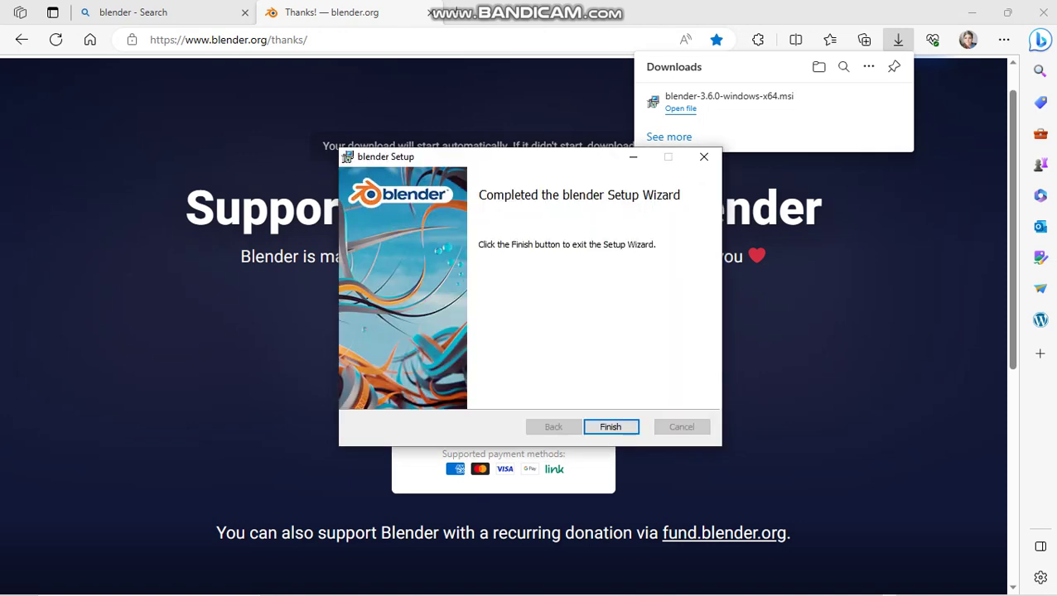
Finish the installer, minimise Edge, page the taskbar's pinned apps, and open Windows Search.
{"action": "left_click", "coordinate": [627, 426]}
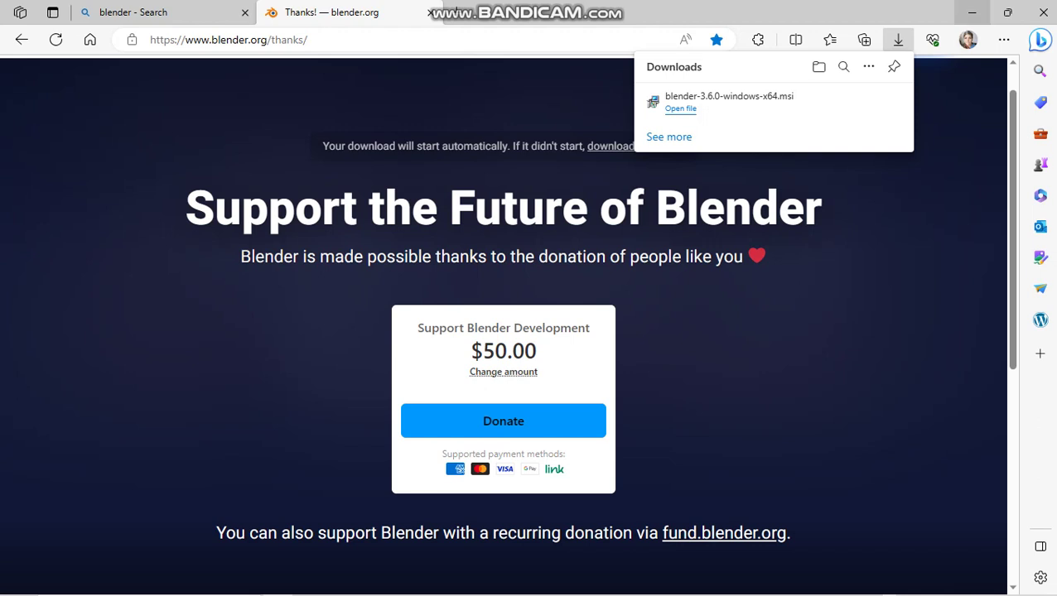
{"action": "left_click", "coordinate": [972, 12]}
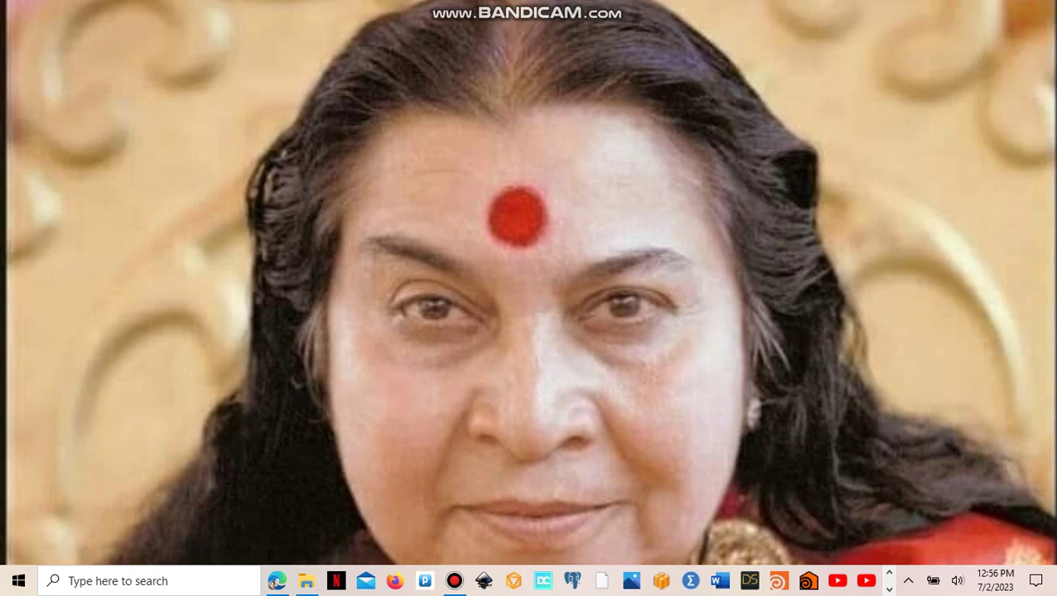
{"action": "left_click", "coordinate": [888, 589]}
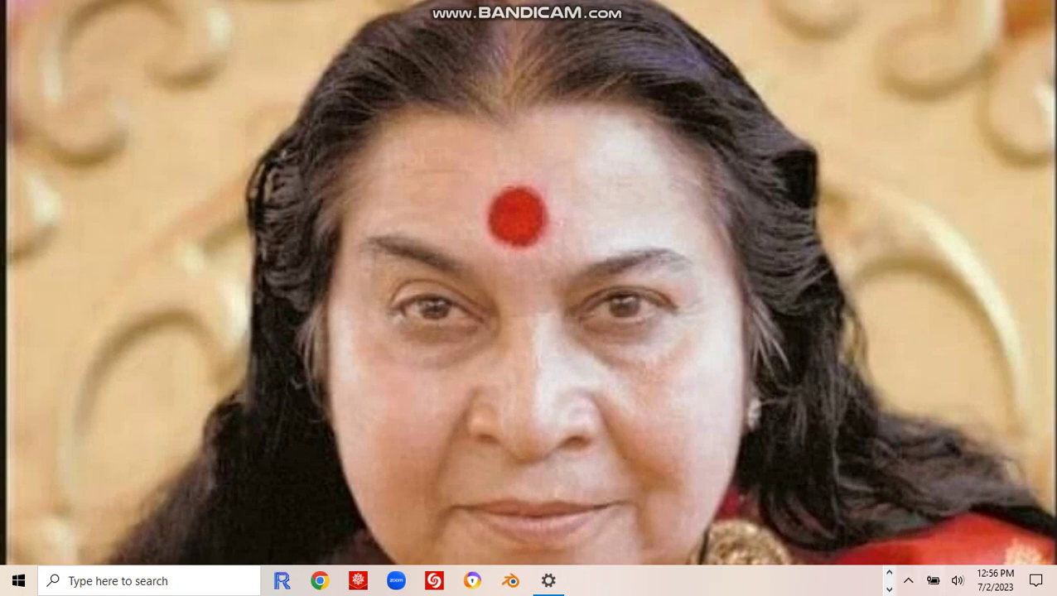
{"action": "left_click", "coordinate": [888, 571]}
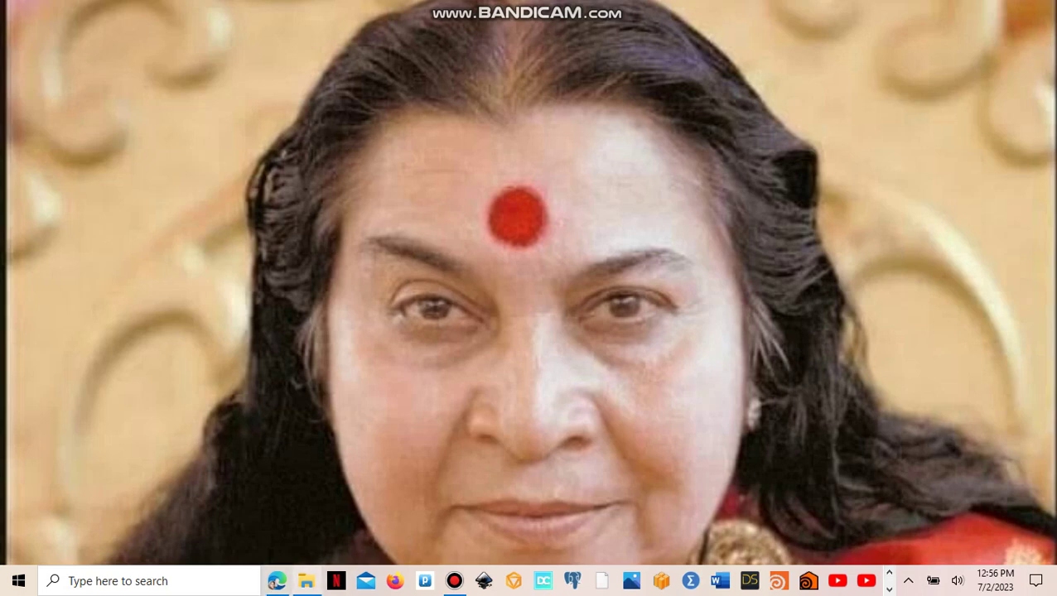
{"action": "key", "text": "super+s"}
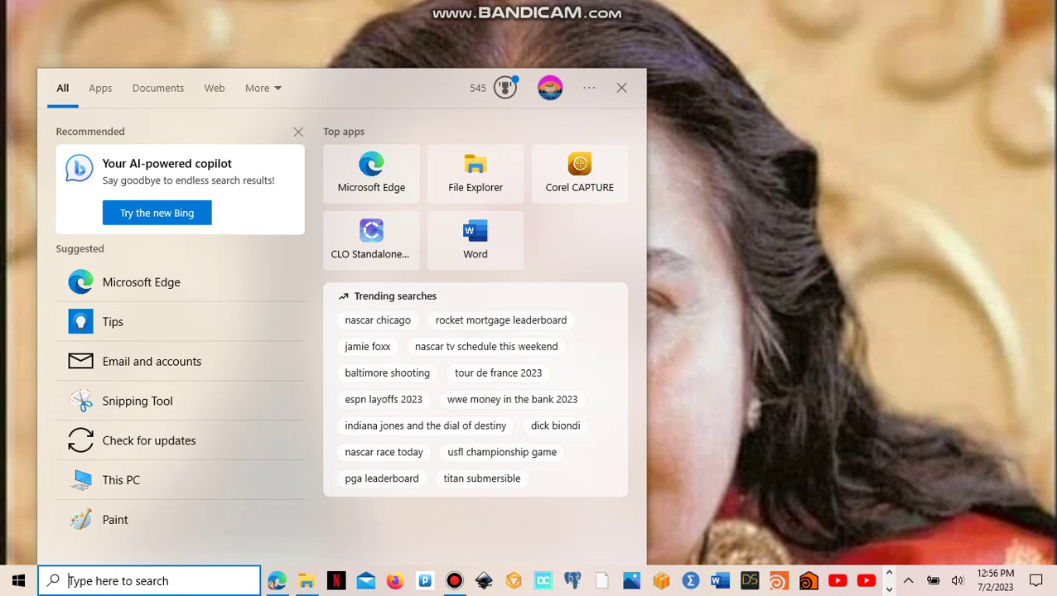
Search for 'Blen' and launch Blender 3.6 from the results.
{"action": "type", "text": "Ble"}
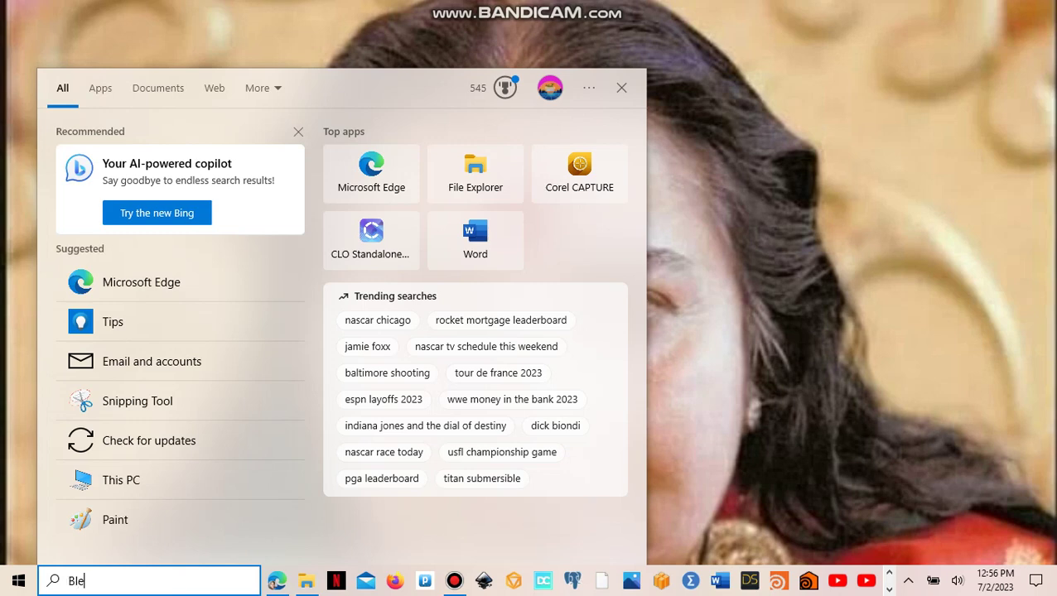
{"action": "type", "text": "n"}
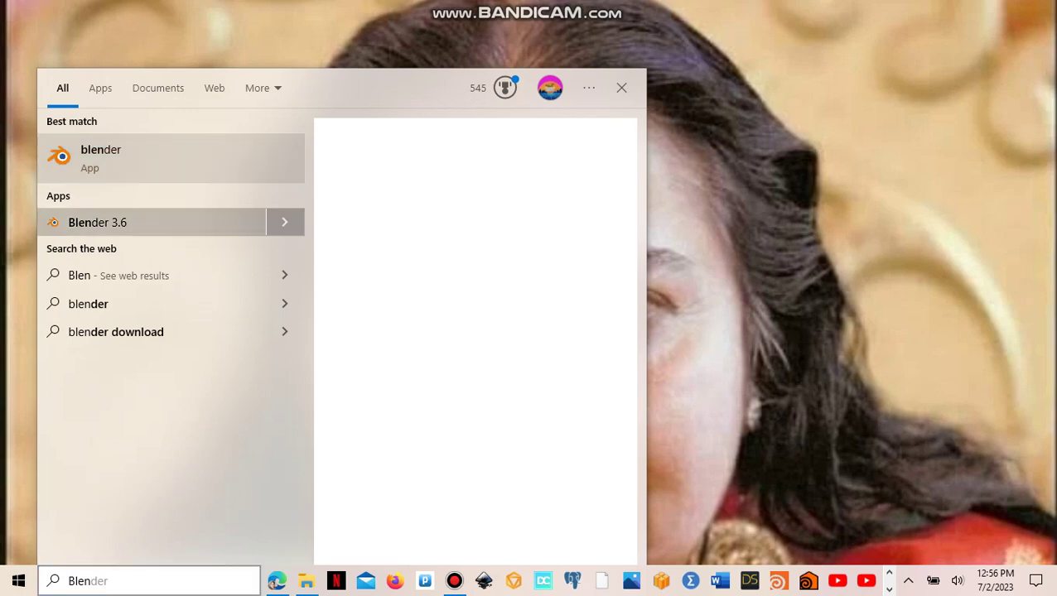
{"action": "key", "text": "Down"}
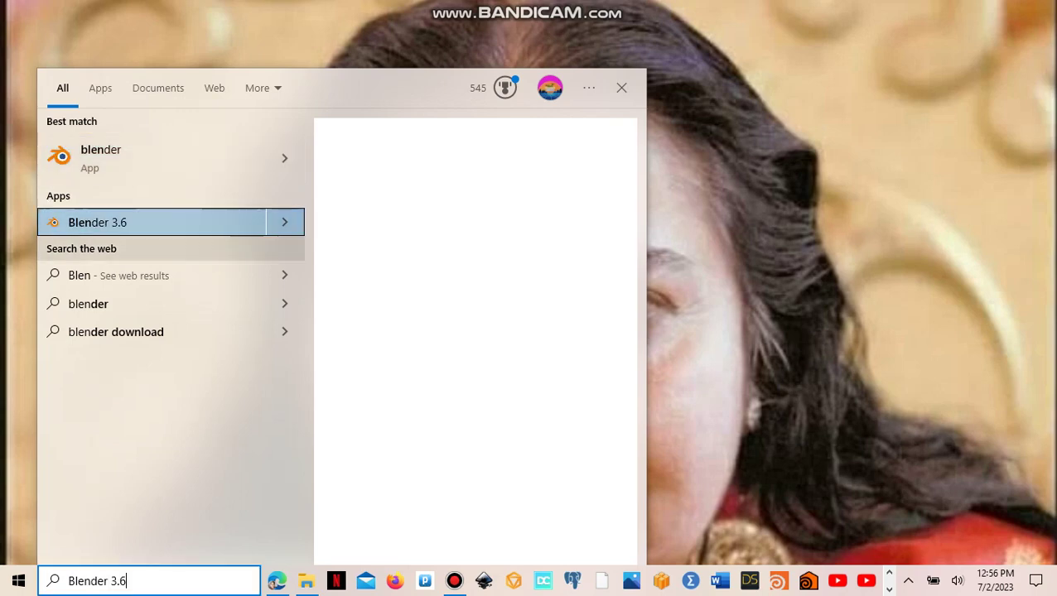
{"action": "key", "text": "Return"}
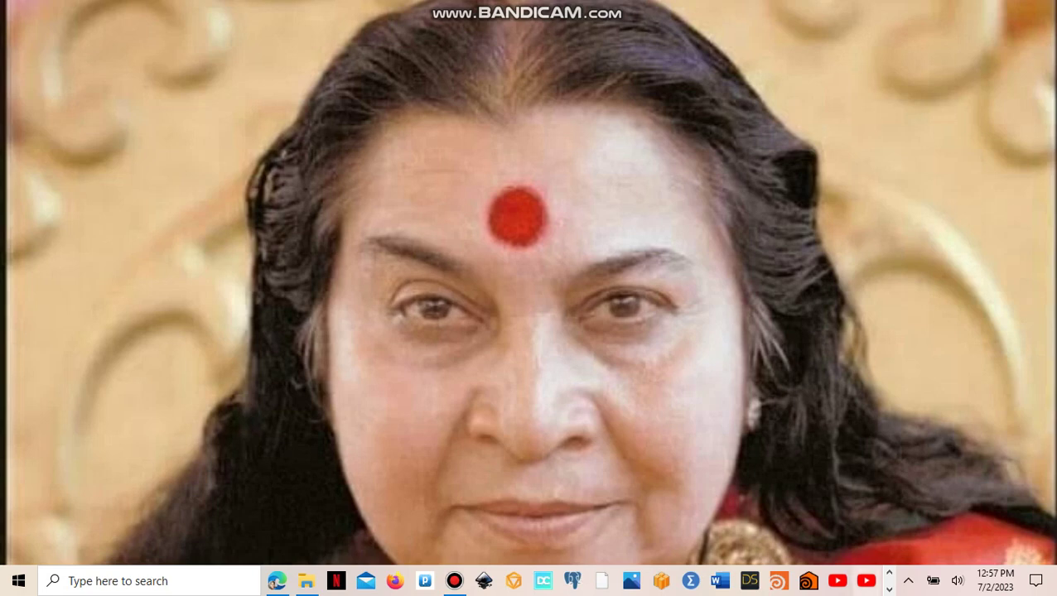
Page through the taskbar's pinned apps, then reopen and dismiss Windows Search.
{"action": "left_click", "coordinate": [889, 589]}
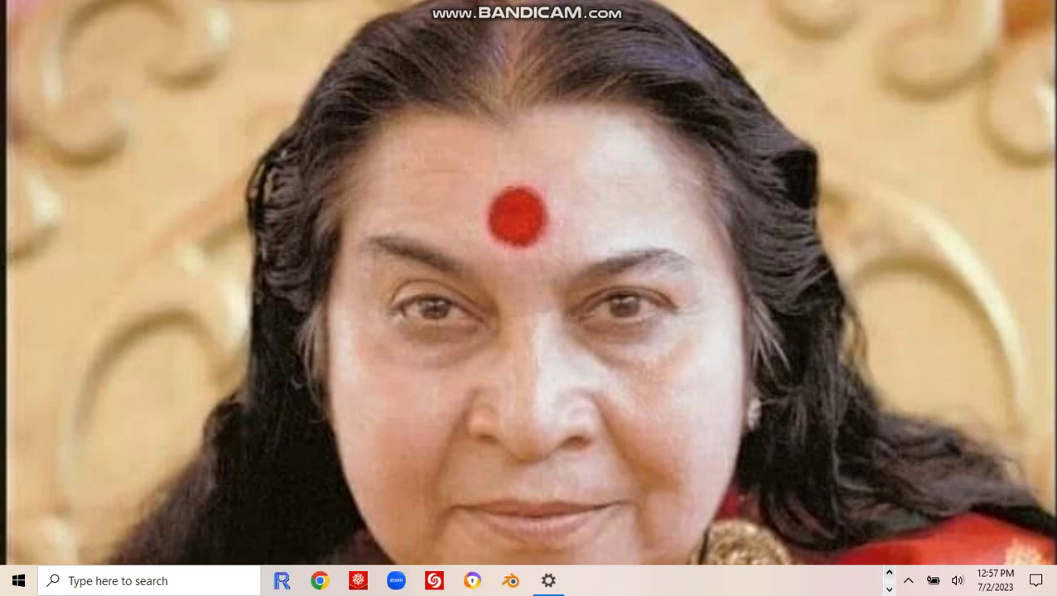
{"action": "left_click", "coordinate": [889, 573]}
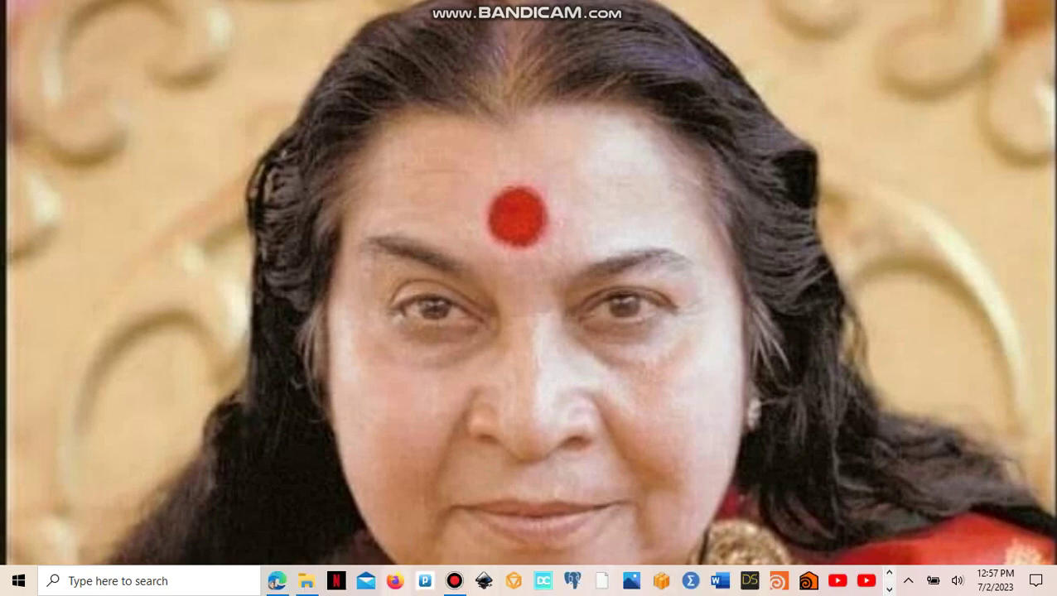
{"action": "left_click", "coordinate": [149, 581]}
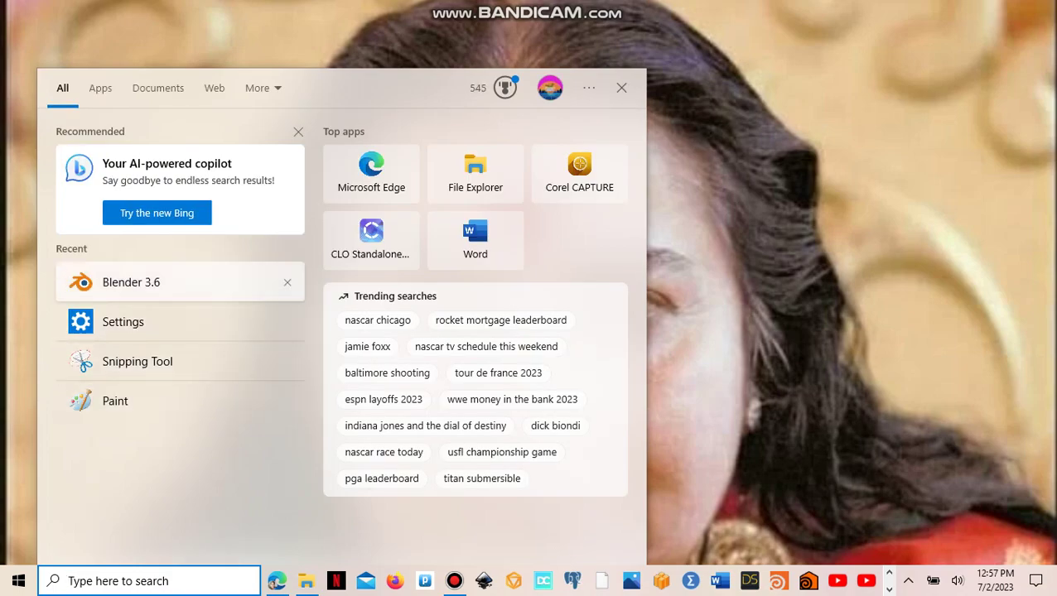
{"action": "key", "text": "Escape"}
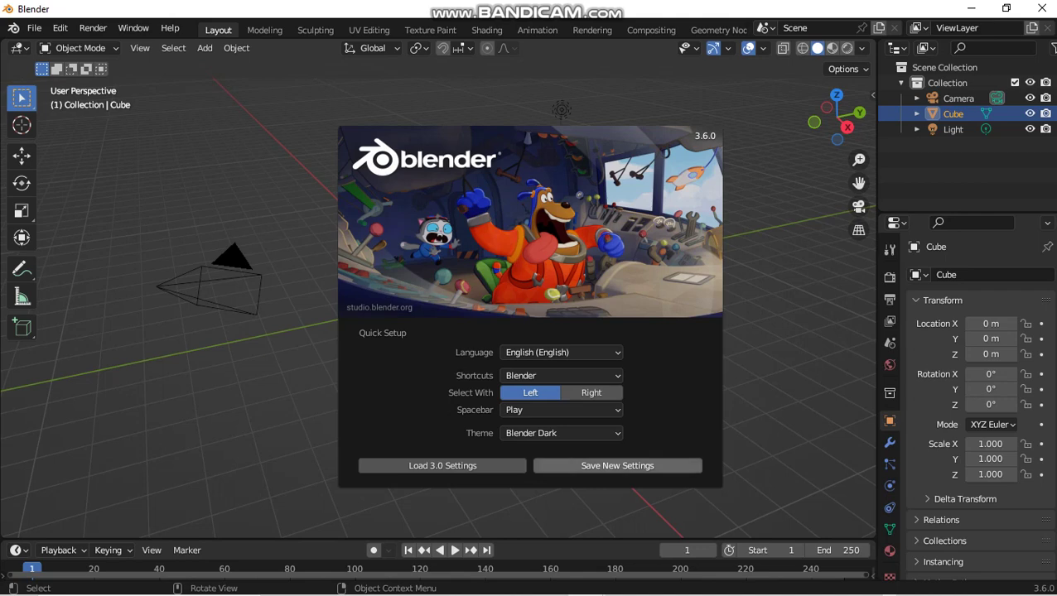
Load the Blender 3.0 preferences, save the Quick Setup settings, and visit the Development Fund page.
{"action": "left_click", "coordinate": [442, 466]}
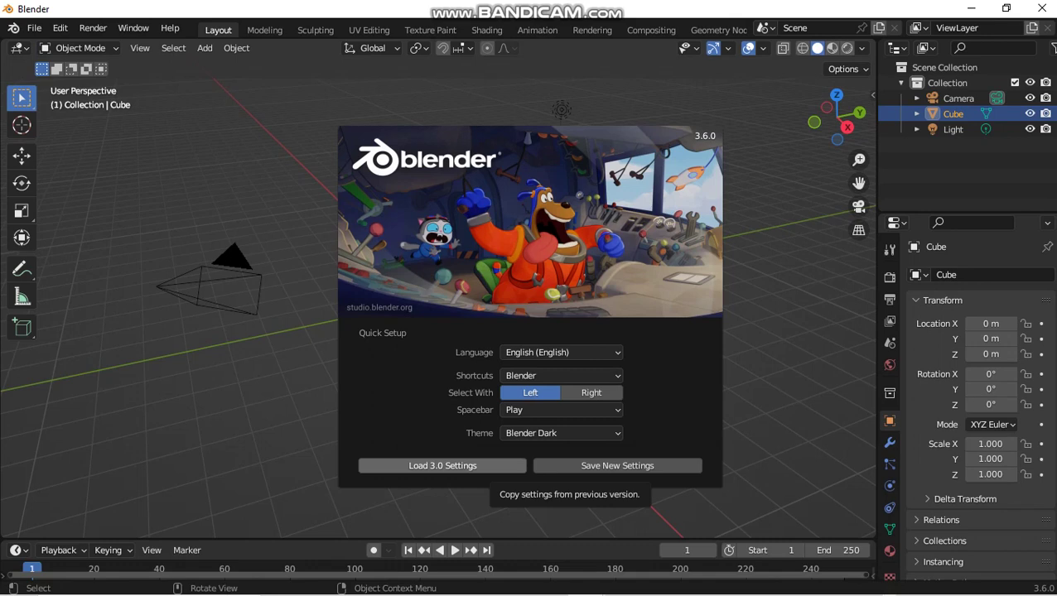
{"action": "left_click", "coordinate": [488, 465]}
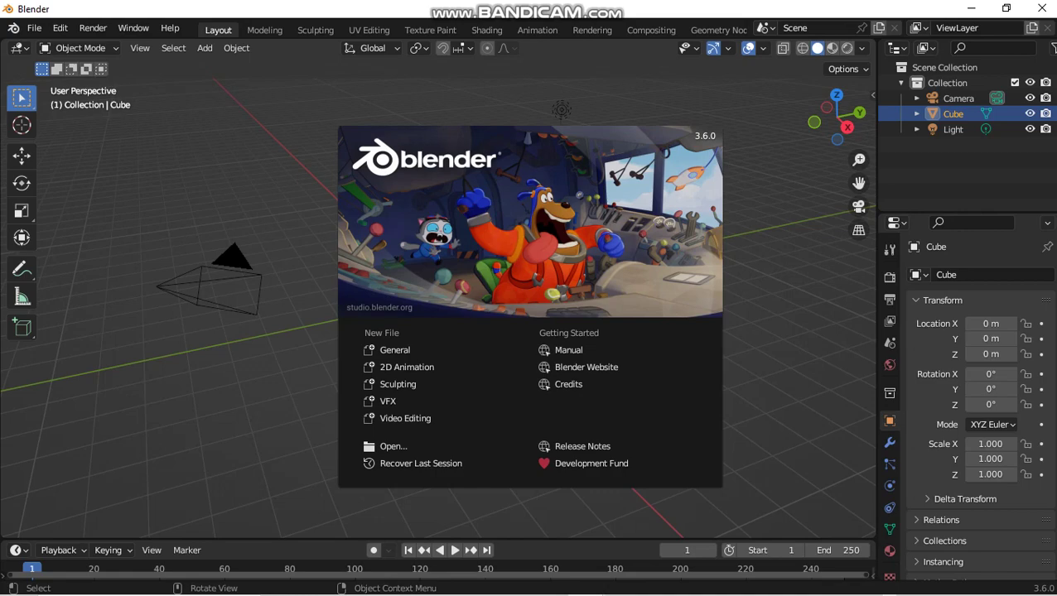
{"action": "left_click", "coordinate": [592, 463]}
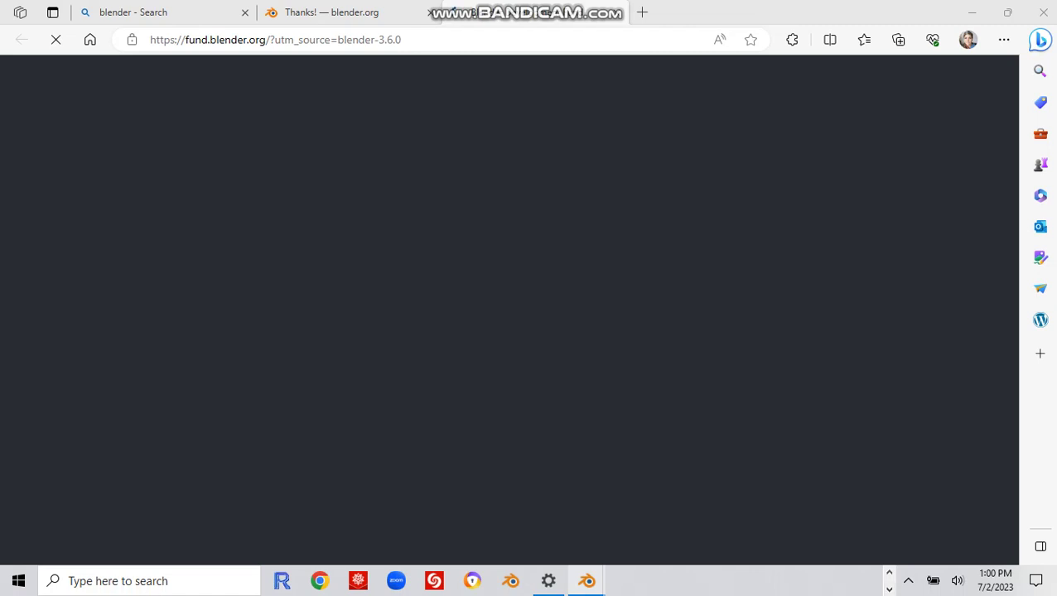
Switch from Edge back to the Blender window showing the default scene with Cube, Camera and Light.
{"action": "left_click", "coordinate": [501, 513]}
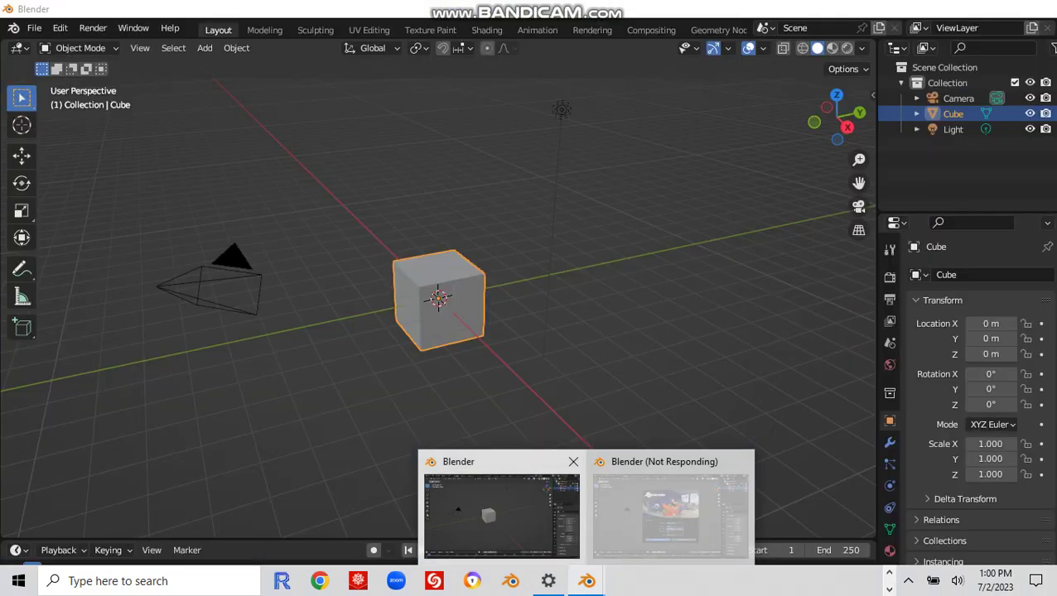